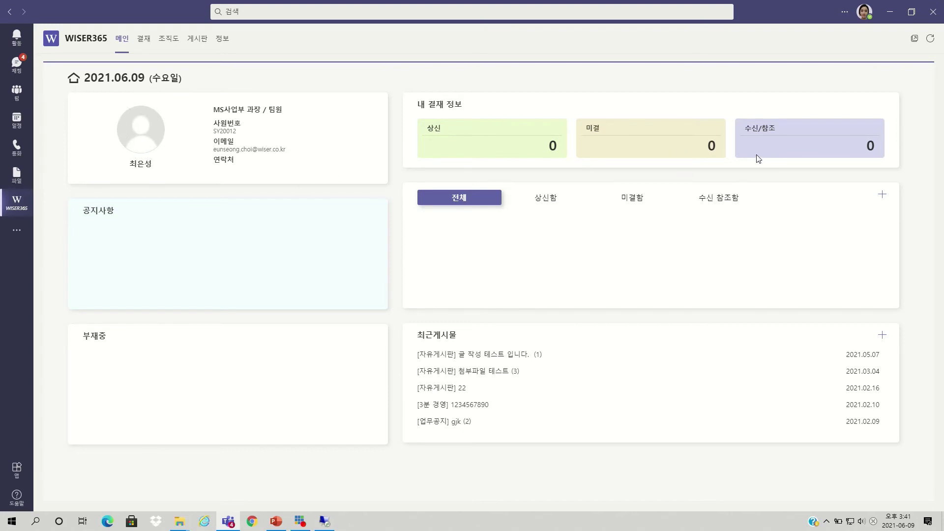
# Step: Open the WISER365 organization chart (조직도) and look through the employee list
pyautogui.click(171, 40)
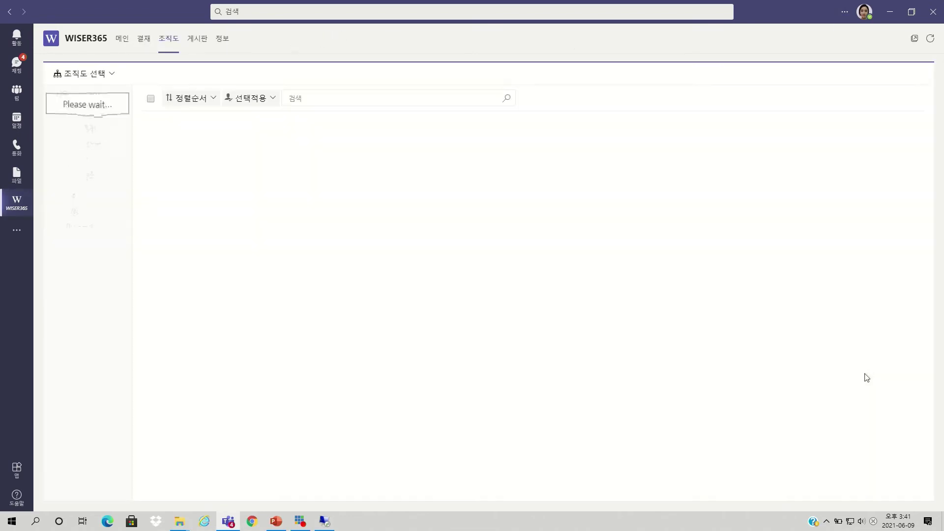
pyautogui.scroll(-15, 888, 375)
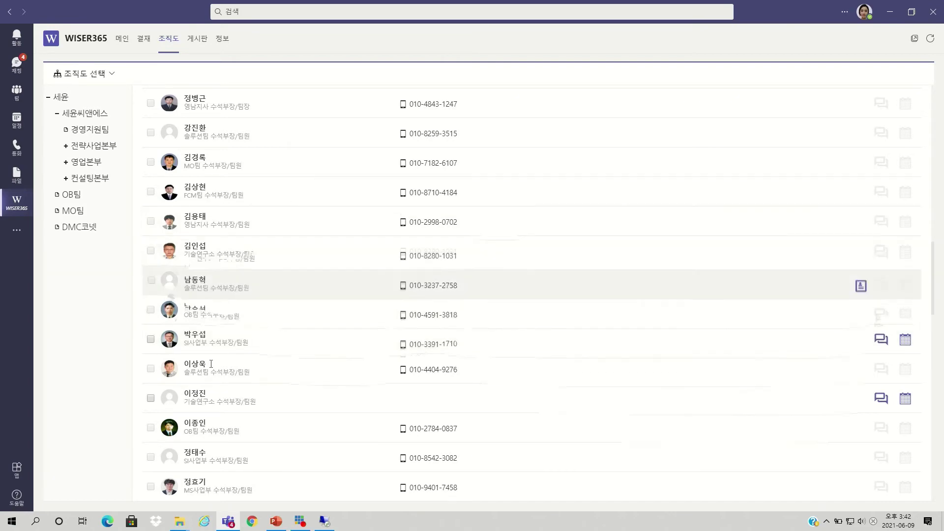
# Step: Switch to the remote desktop session showing the wiser e-Accounting site and show it full screen
pyautogui.click(325, 521)
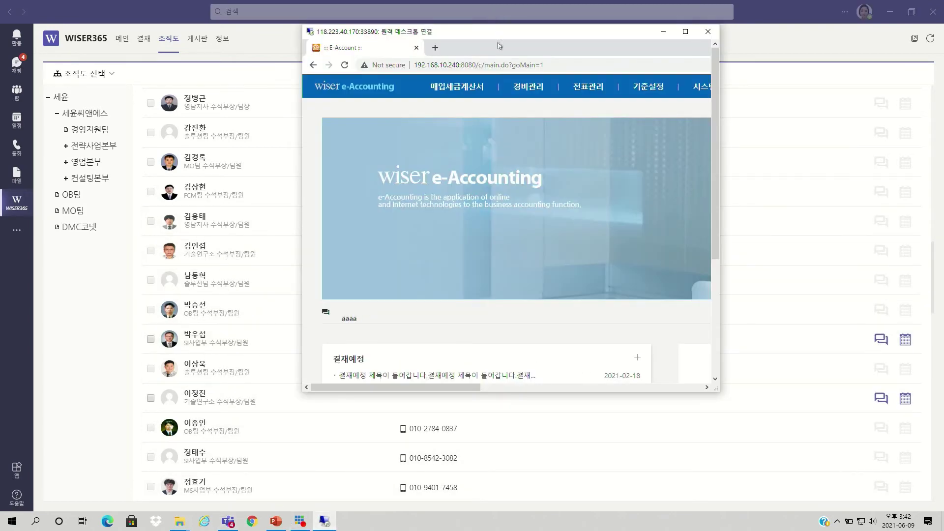
pyautogui.doubleClick(497, 33)
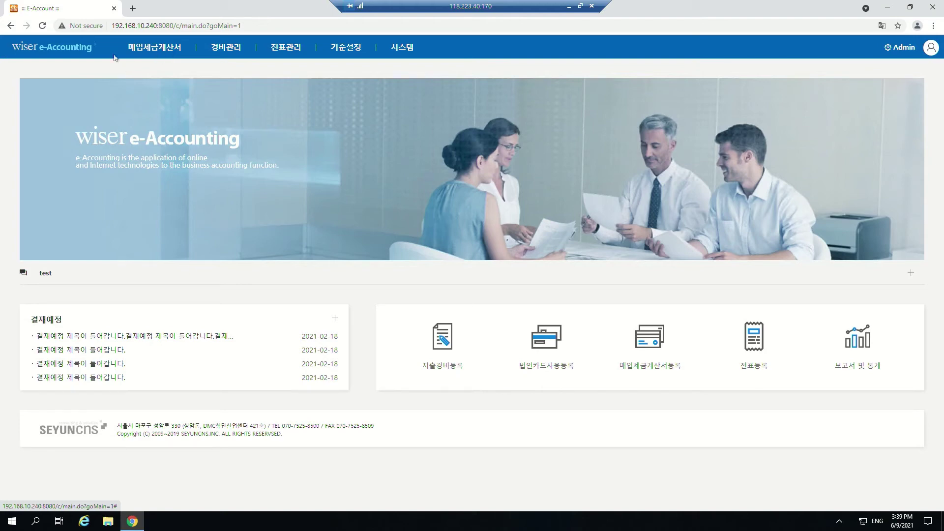
# Step: Open the 매입세금계산서참조 list of the 매입세금계산서 I/F page and select all listed purchase tax invoices
pyautogui.click(159, 51)
pyautogui.click(35, 96)
pyautogui.click(54, 113)
pyautogui.click(245, 196)
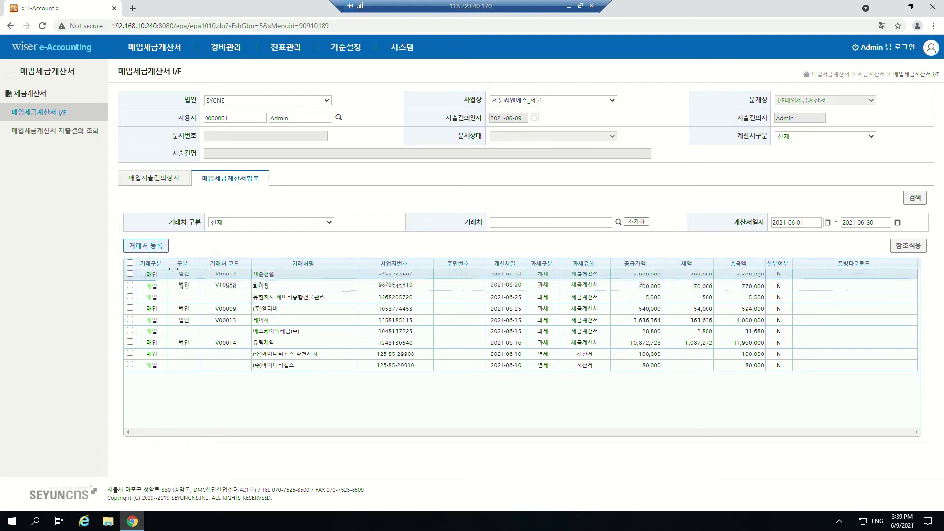
pyautogui.click(130, 263)
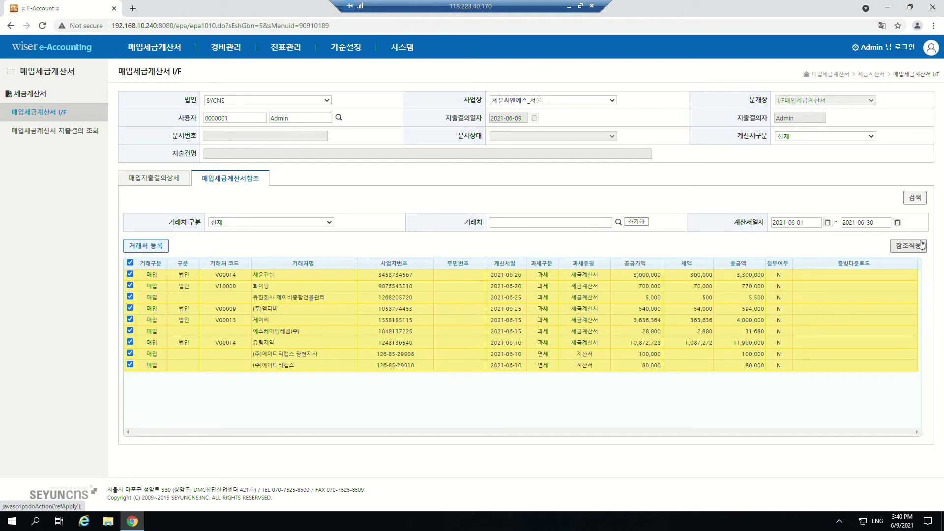
# Step: Open the 지출경비 등록 page under 경비관리 and add one empty expense row
pyautogui.click(228, 49)
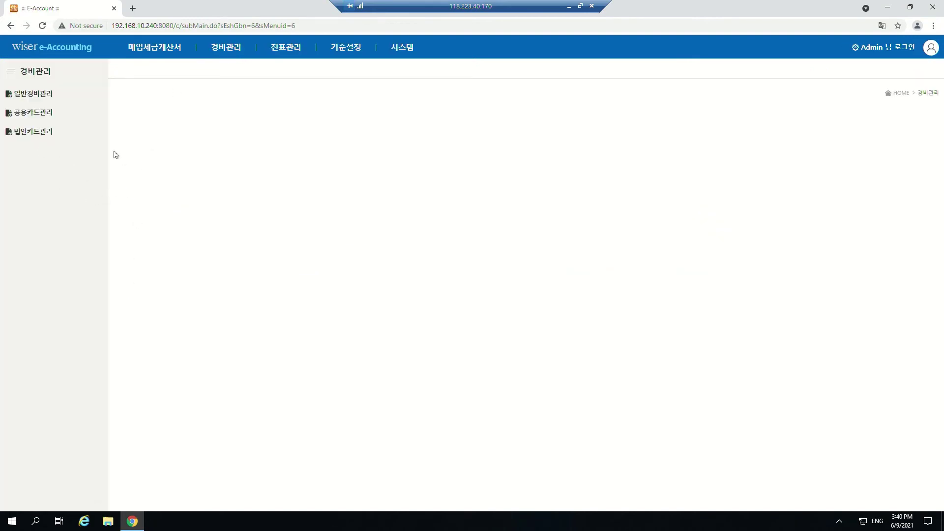
pyautogui.click(43, 94)
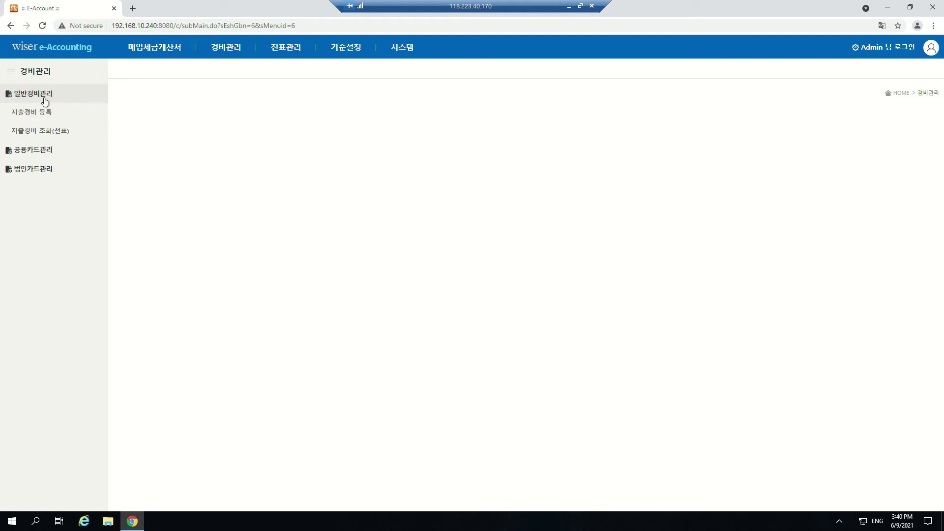
pyautogui.click(48, 177)
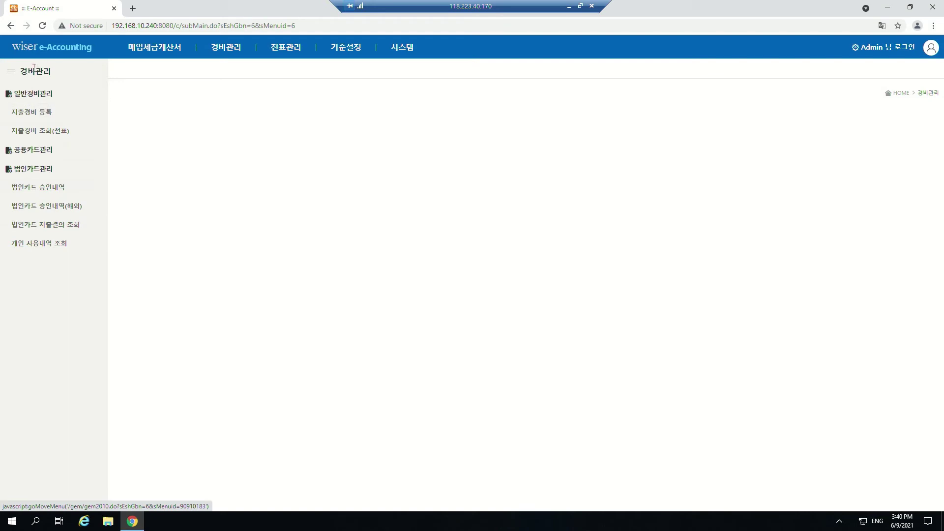
pyautogui.click(49, 112)
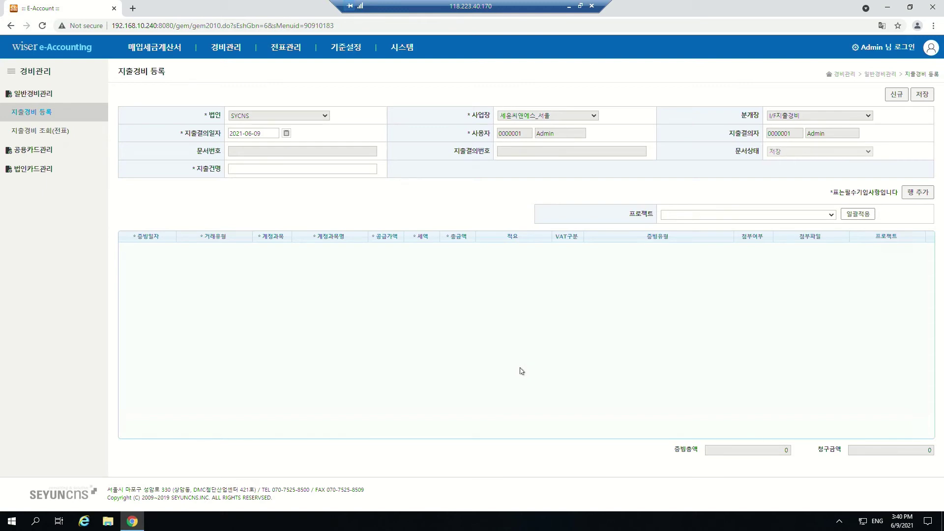
pyautogui.click(918, 193)
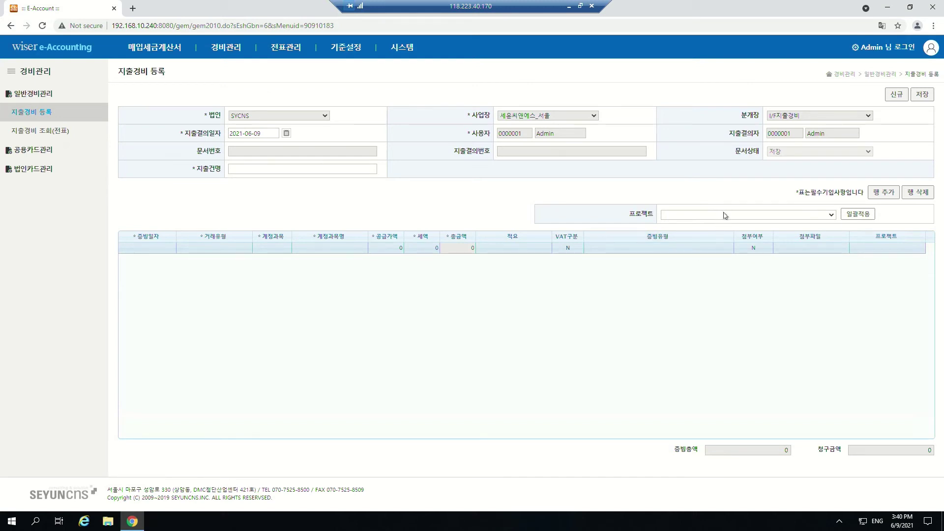
# Step: Search the 법인카드 승인 참조 list of the 법인카드 승인내역 page for card type 개인
pyautogui.click(42, 172)
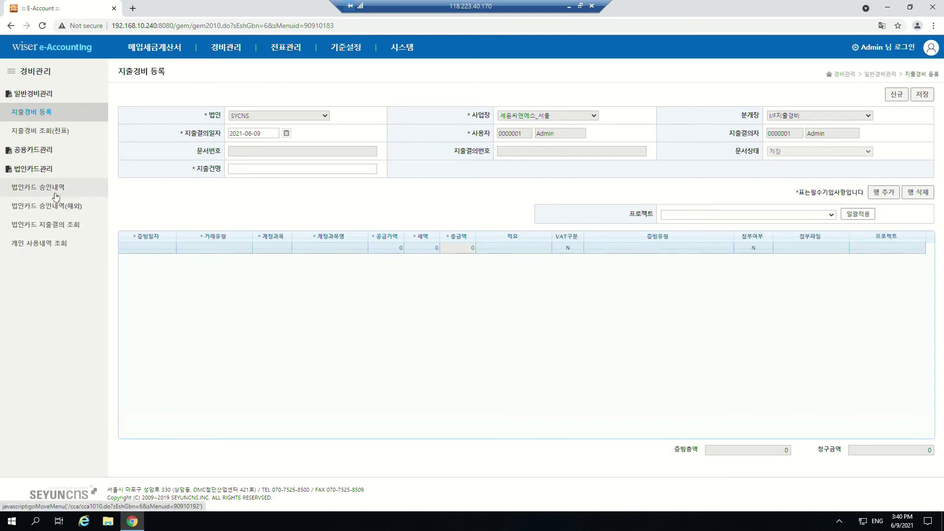
pyautogui.click(56, 197)
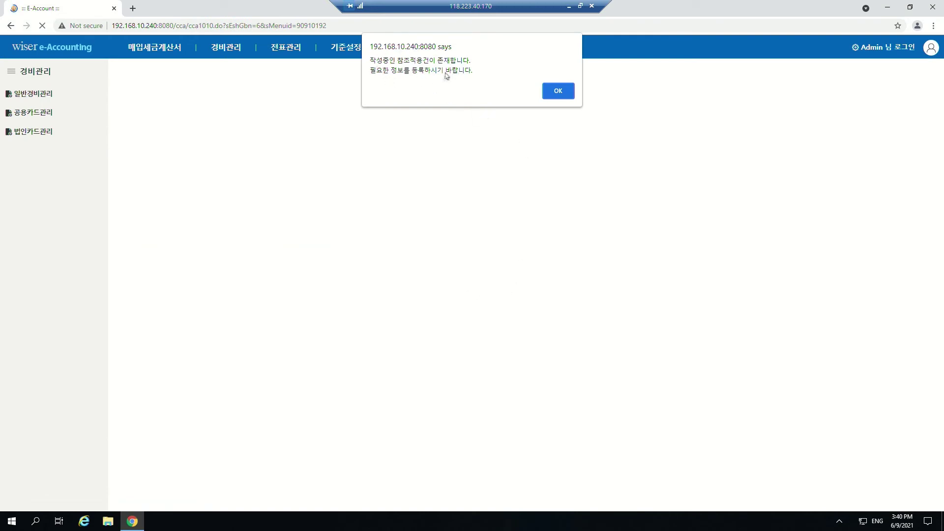
pyautogui.click(557, 91)
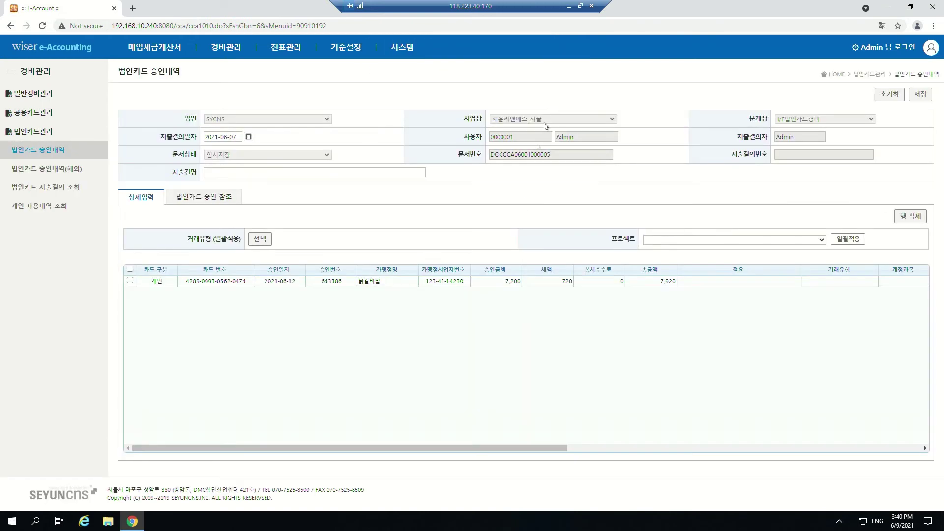
pyautogui.click(204, 197)
pyautogui.click(264, 220)
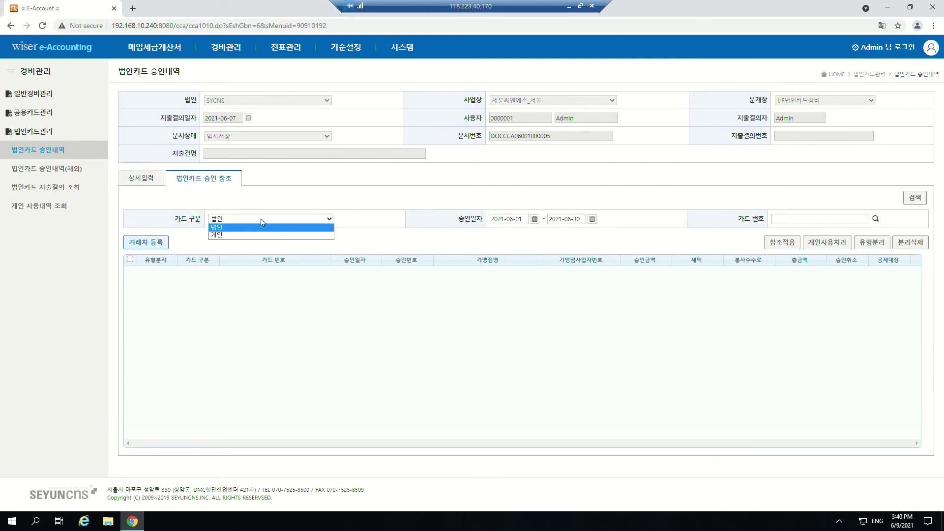
pyautogui.click(262, 233)
pyautogui.click(914, 198)
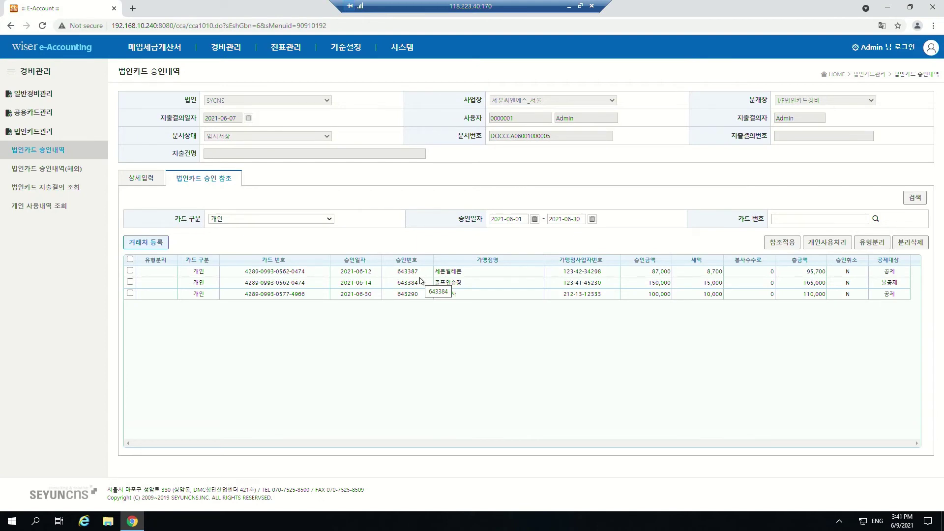
# Step: View the 개인사용처리 form for the 한국상사 approval without saving, and open the 개인 사용내역 조회 page
pyautogui.click(131, 293)
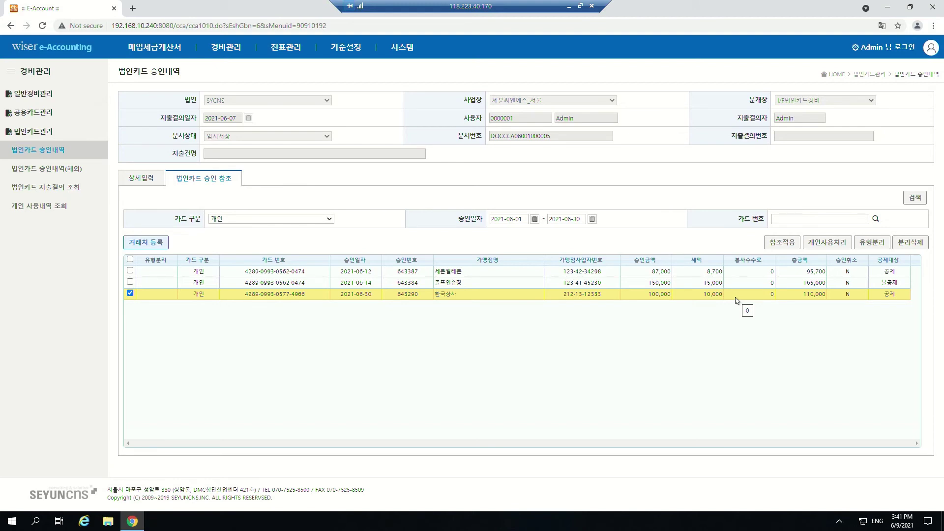
pyautogui.click(830, 243)
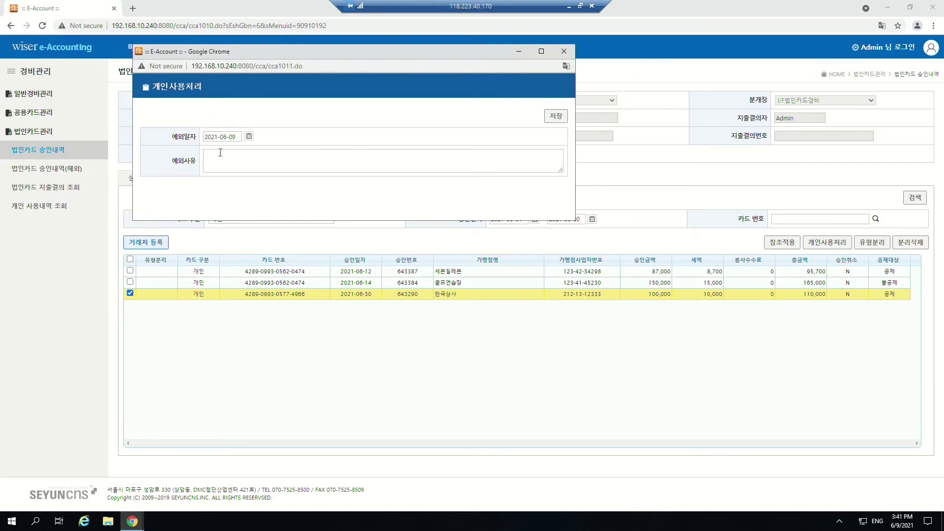
pyautogui.click(230, 166)
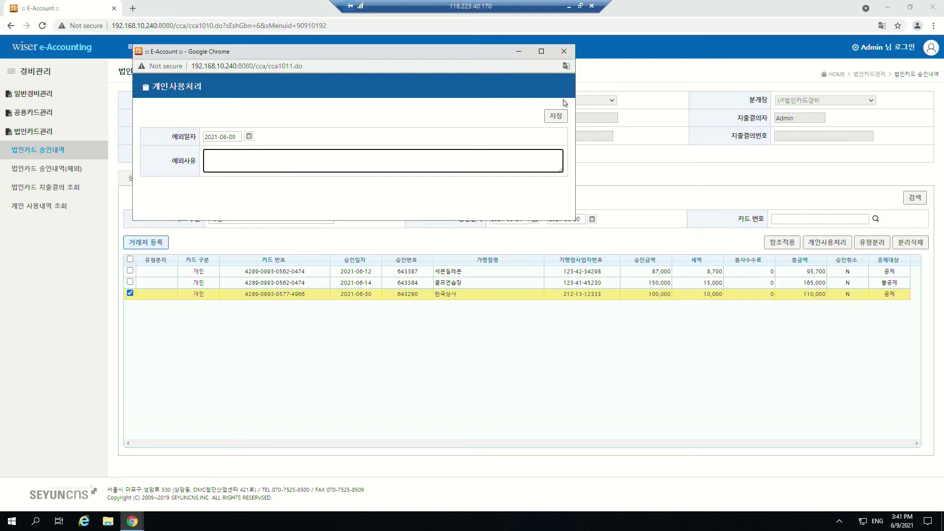
pyautogui.click(564, 52)
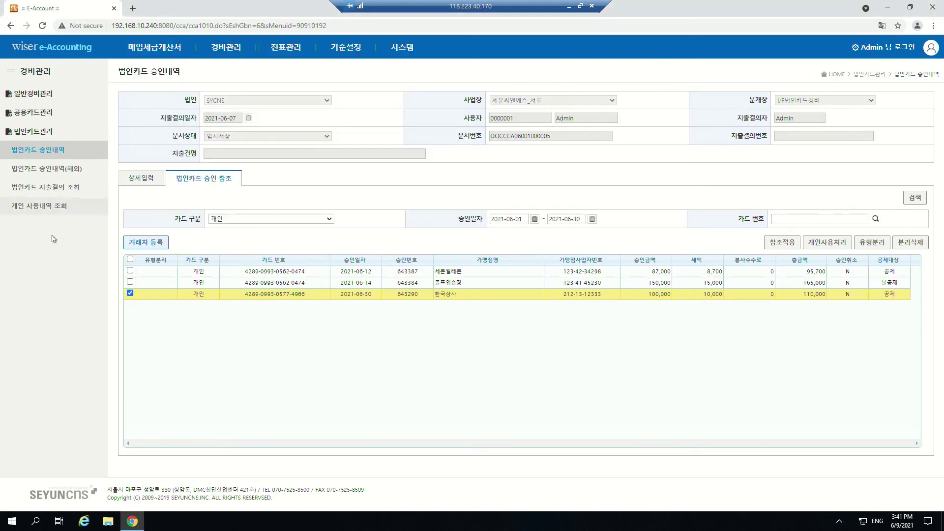
pyautogui.click(47, 211)
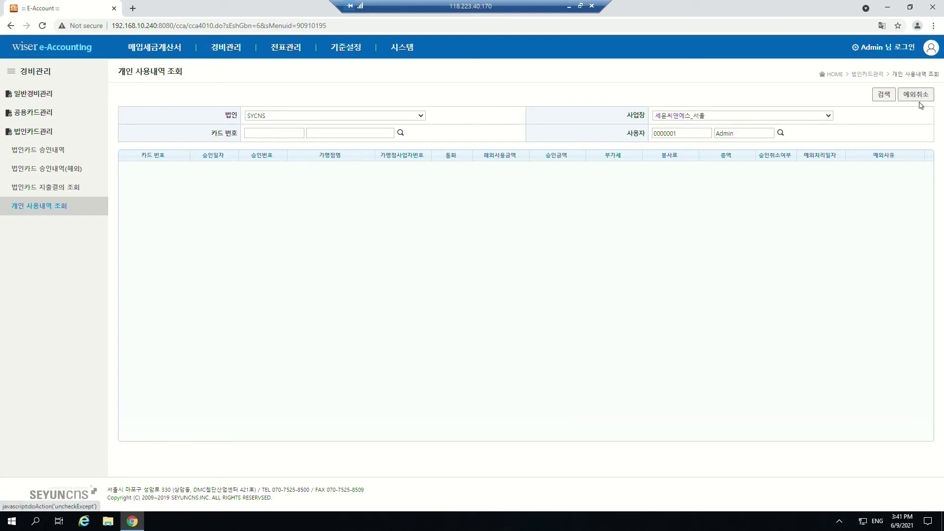
# Step: Return to 법인카드 승인내역 and search its card approval reference list for 개인 card approvals again
pyautogui.click(69, 150)
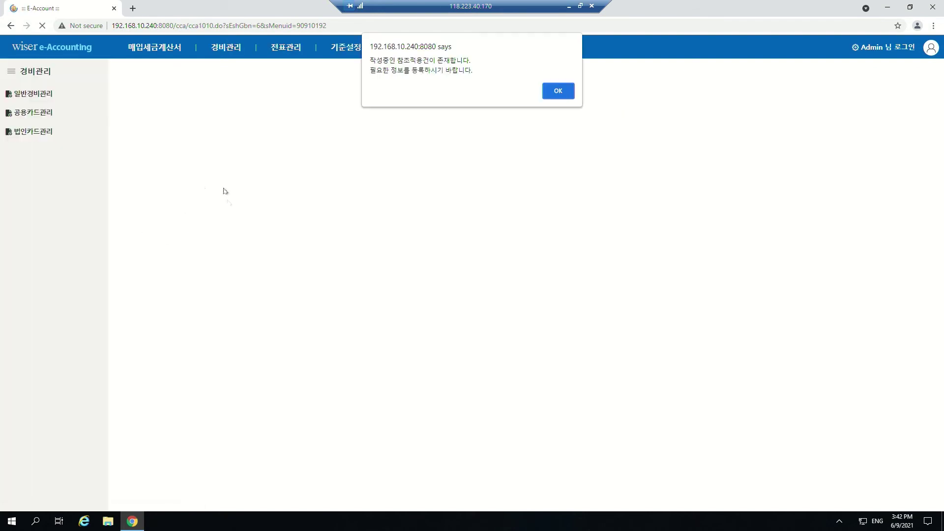
pyautogui.click(551, 94)
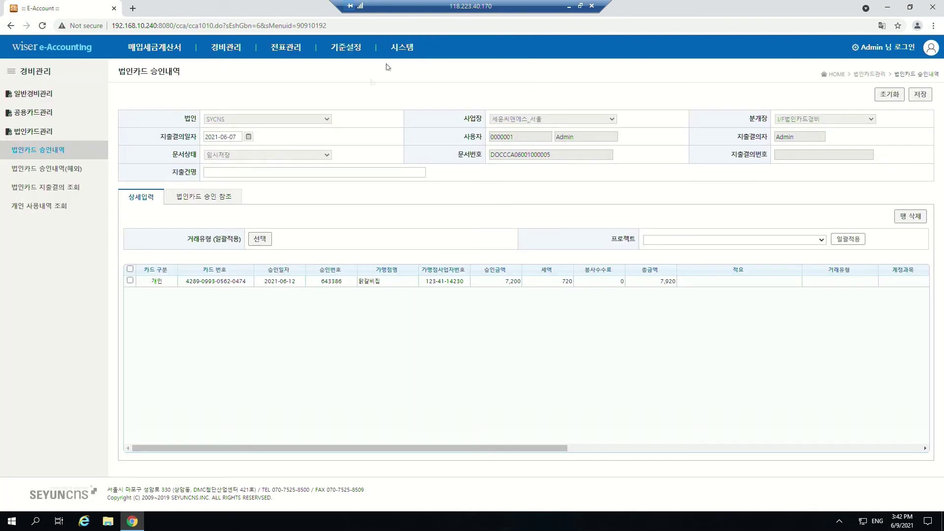
pyautogui.click(217, 198)
pyautogui.click(263, 220)
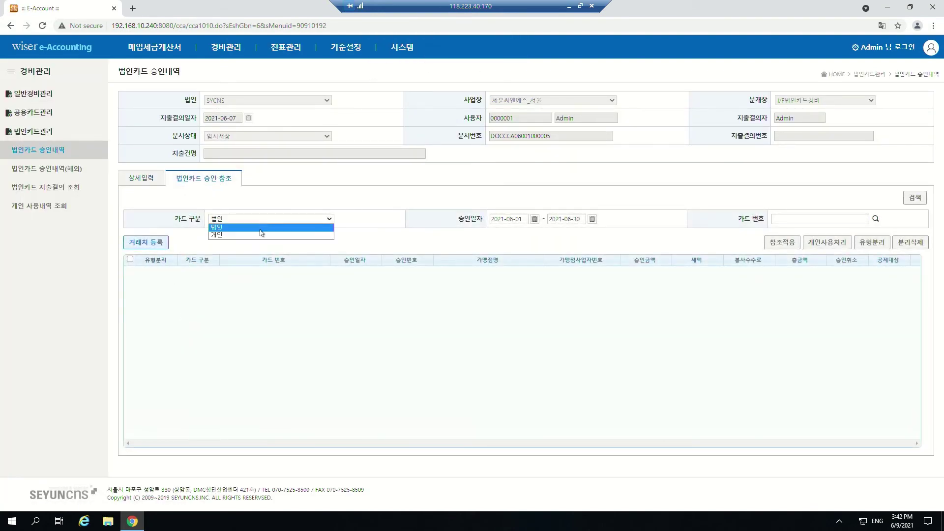
pyautogui.click(262, 238)
pyautogui.click(916, 198)
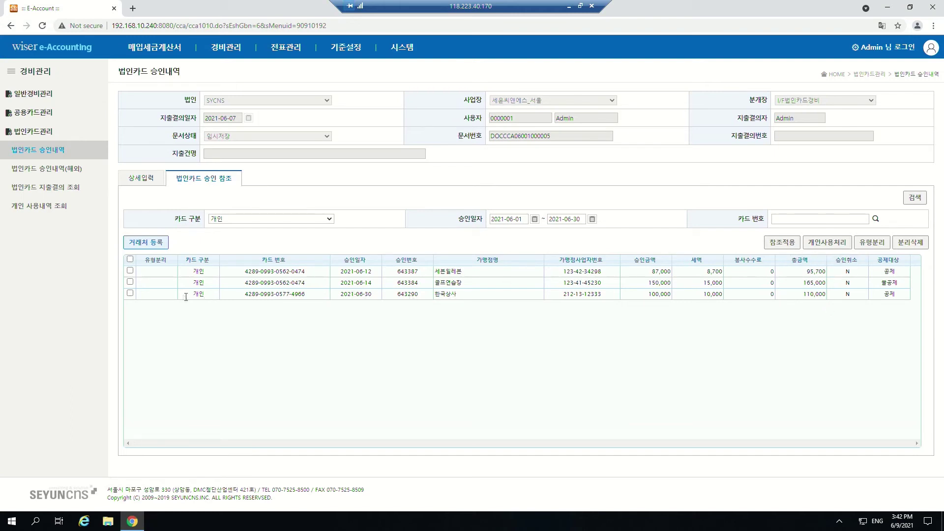
# Step: Split the 한국상사 approval with 유형분리 and show where the approval amounts (승인금액) of the split rows are edited
pyautogui.click(130, 294)
pyautogui.click(871, 244)
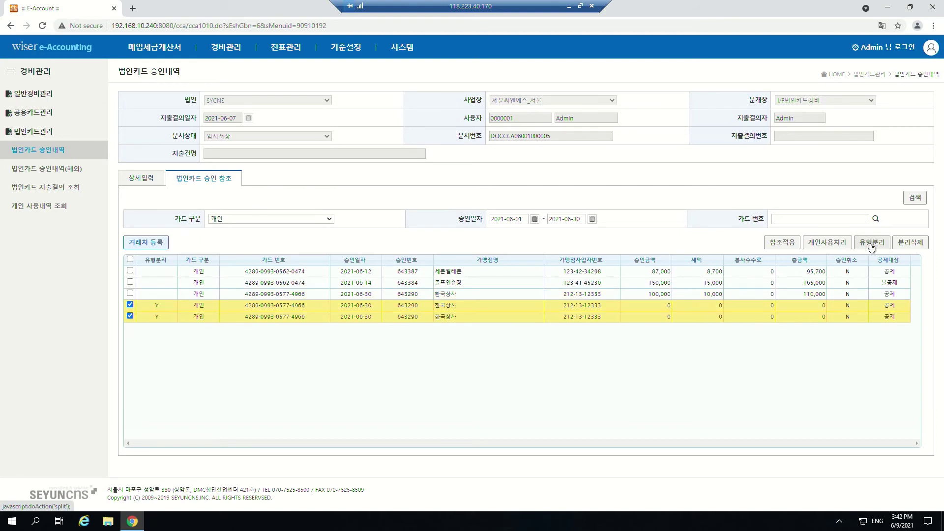
pyautogui.click(656, 308)
pyautogui.click(657, 318)
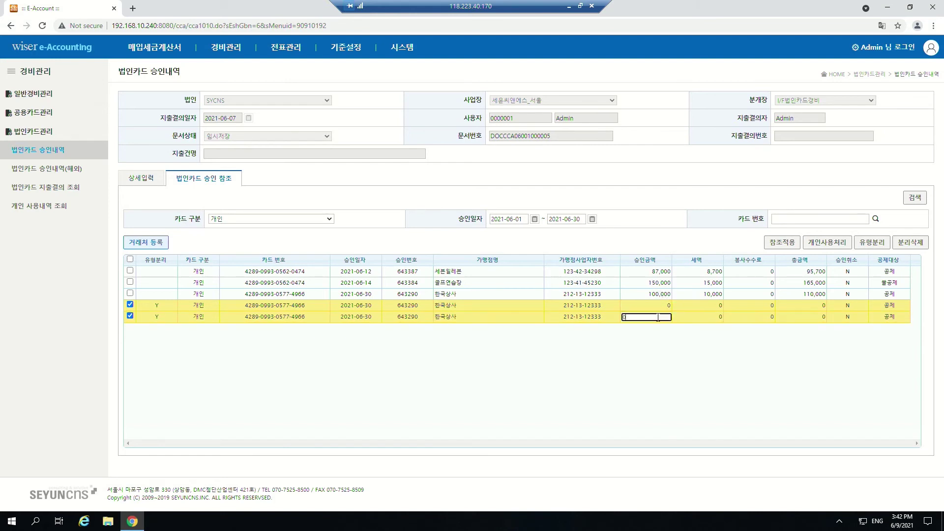
pyautogui.click(666, 294)
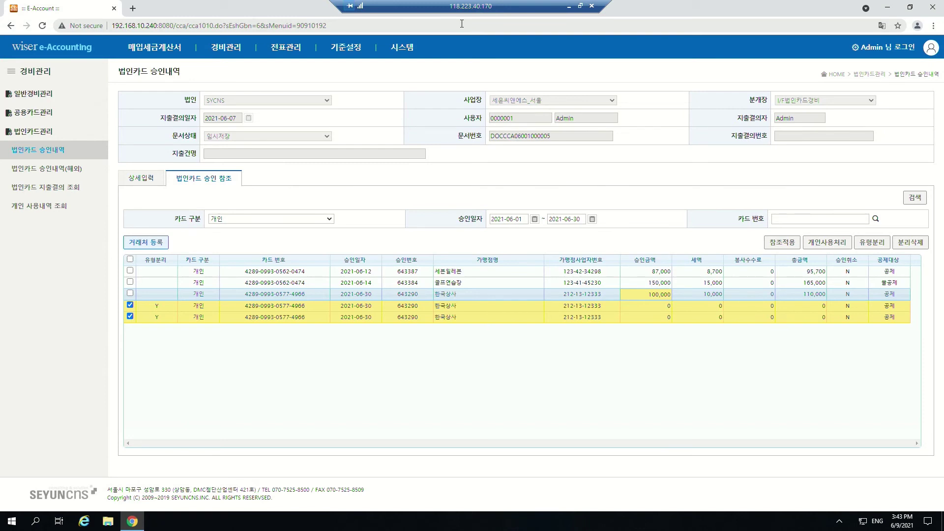
# Step: Open the document 20210604_개인법인카드 지출결의건 from the 결재진행 문서 list under 전자결재
pyautogui.click(404, 48)
pyautogui.click(31, 172)
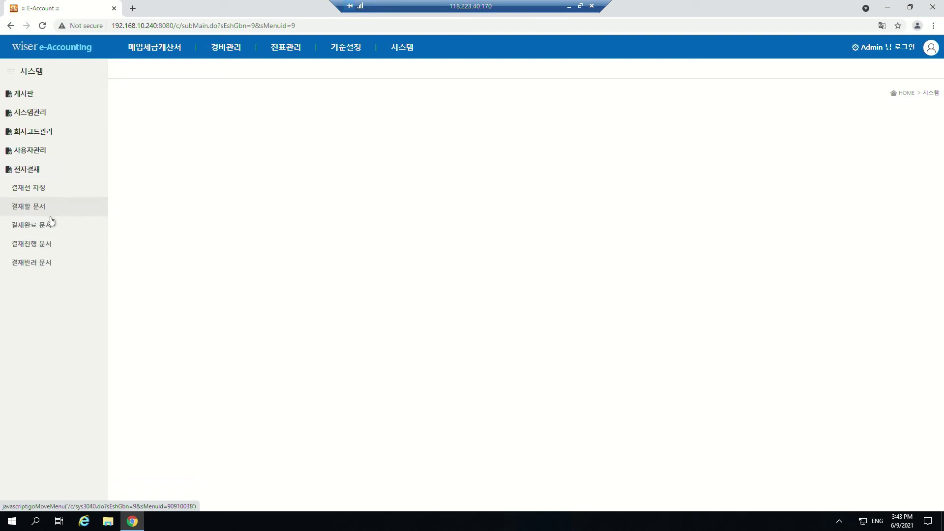
pyautogui.click(52, 245)
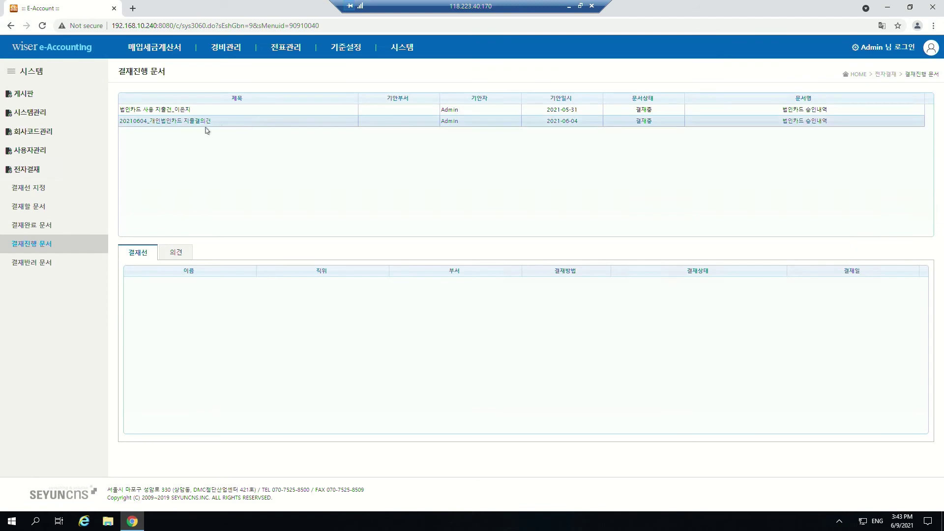
pyautogui.click(294, 123)
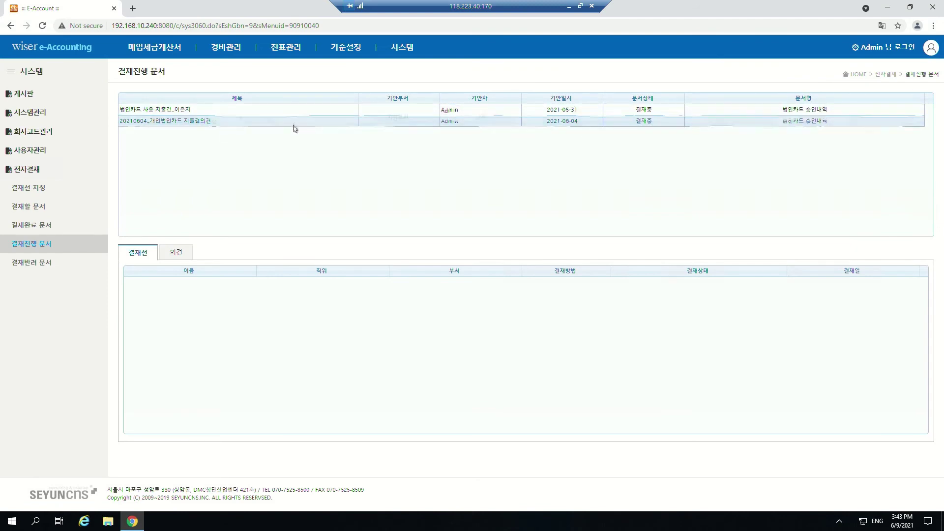
pyautogui.doubleClick(295, 127)
# Step: Enlarge the approval document window, examine the expense report's total amount, and close the document
pyautogui.moveTo(189, 13); pyautogui.dragTo(199, 29)
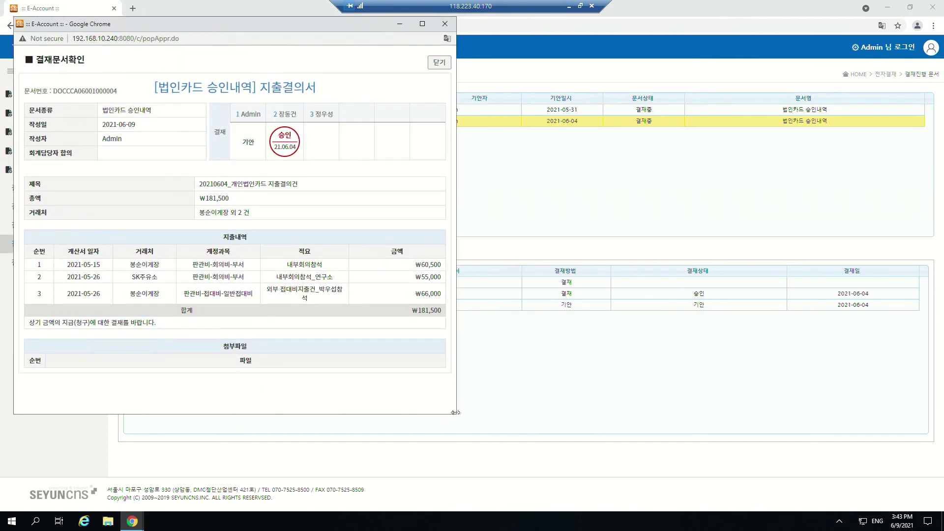
pyautogui.moveTo(456, 416); pyautogui.dragTo(527, 490)
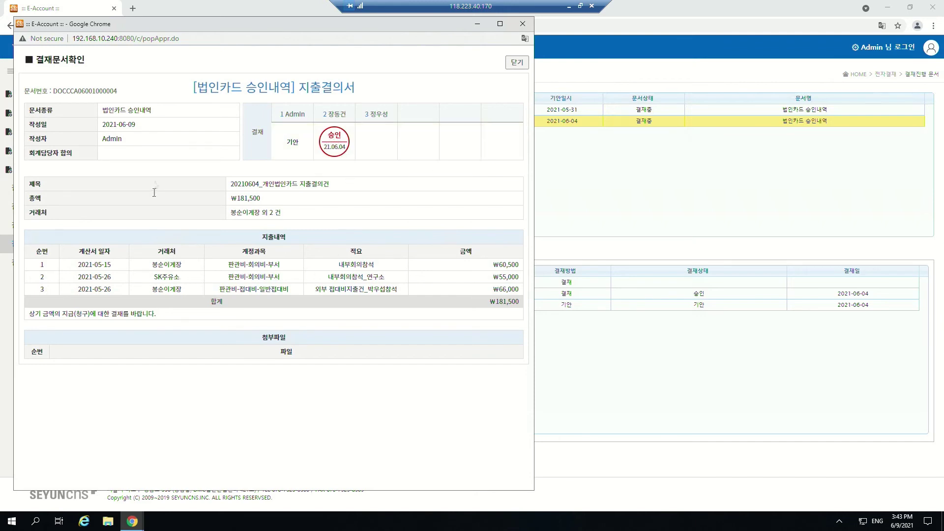
pyautogui.moveTo(263, 202); pyautogui.dragTo(231, 202)
pyautogui.click(520, 65)
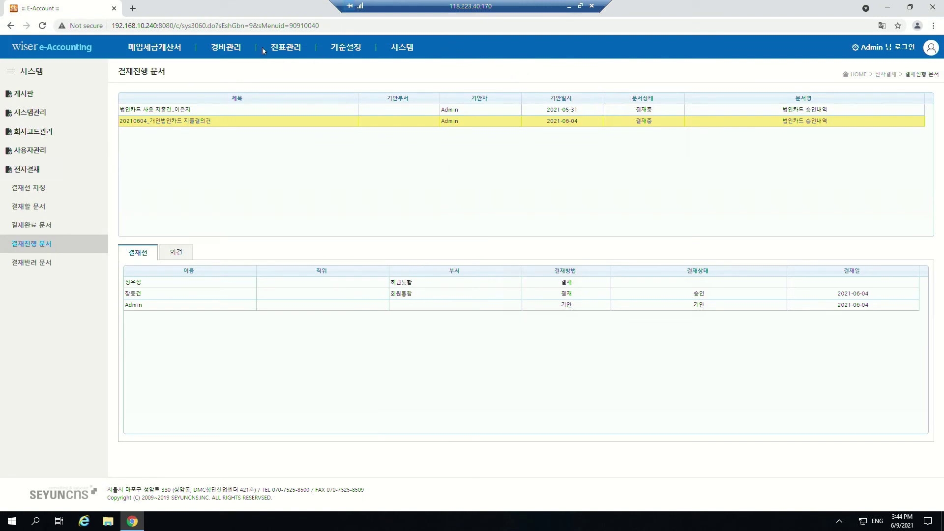
# Step: Open 거래유형 관리 under 기준 업무 설정 in the 기준설정 section and review the transaction type list
pyautogui.click(339, 47)
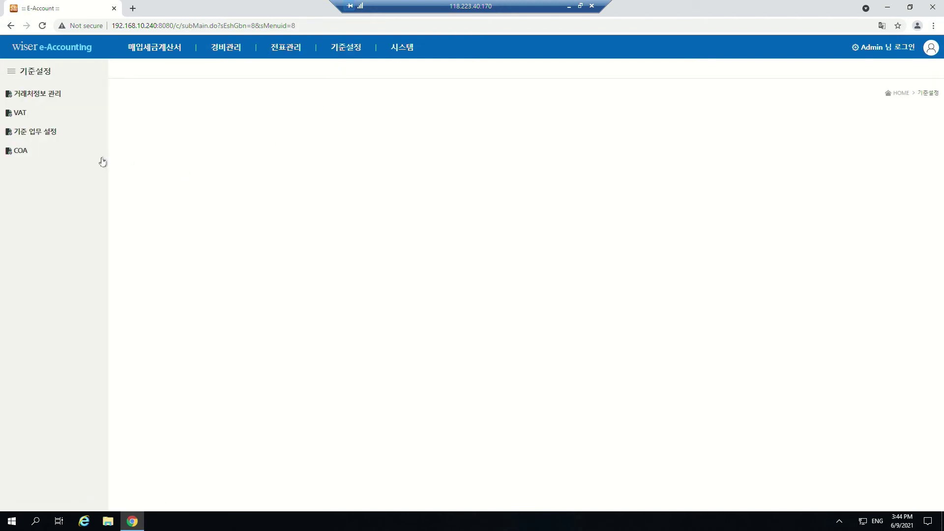
pyautogui.click(58, 140)
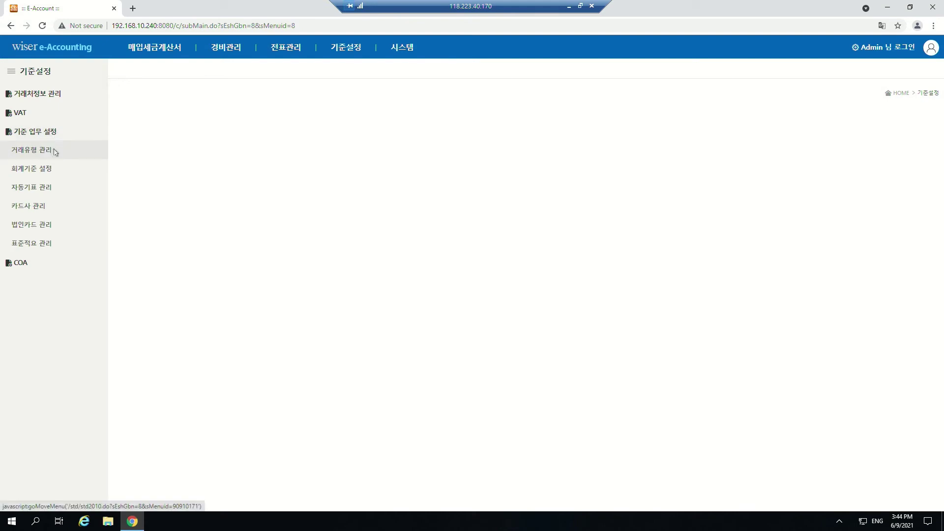
pyautogui.click(54, 153)
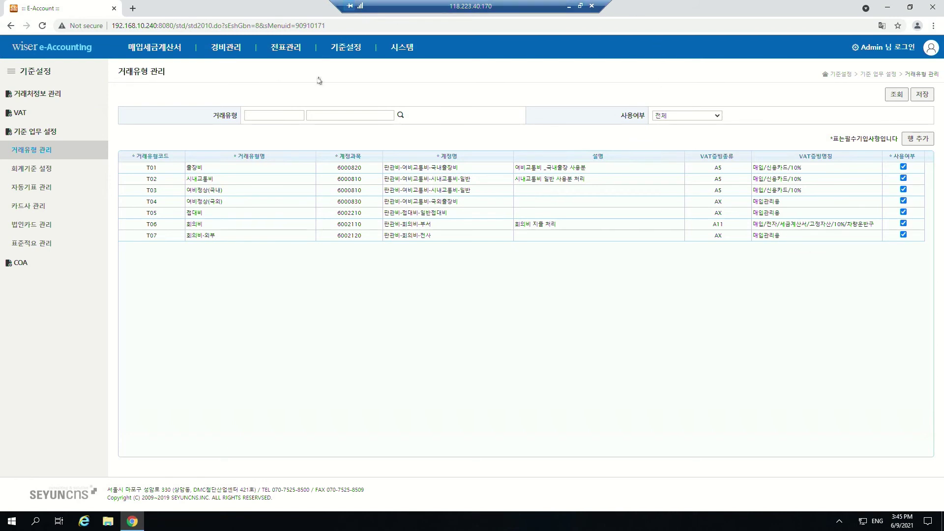
# Step: Add an expense row in 지출경비 등록 under 일반경비관리 and set its 거래유형 to 접대비
pyautogui.click(237, 51)
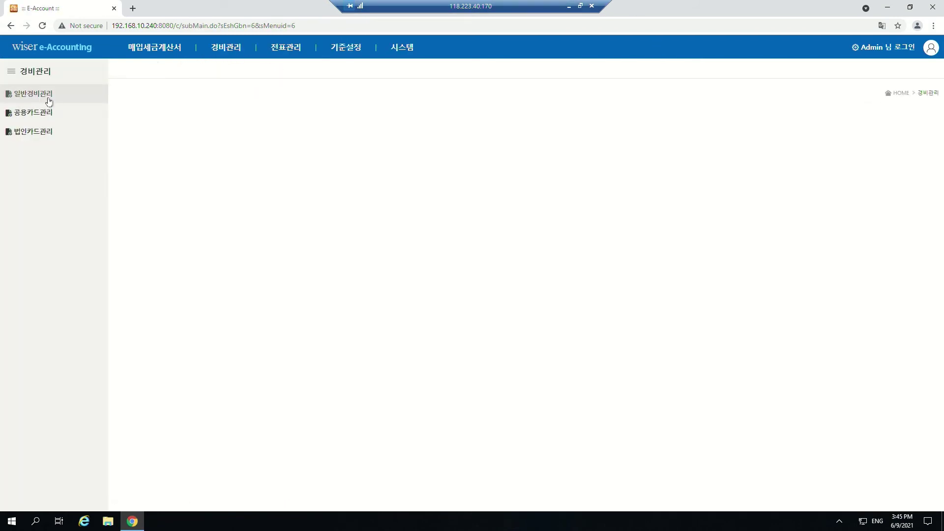
pyautogui.click(46, 96)
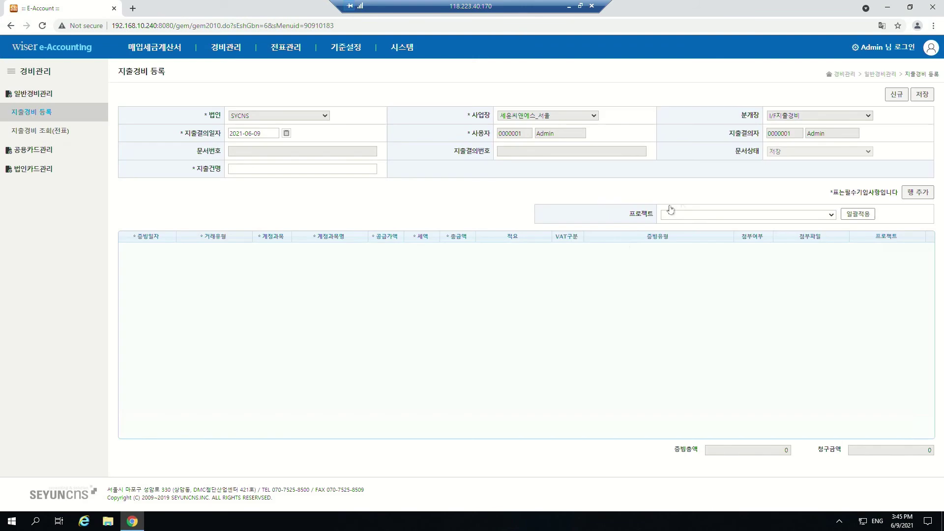
pyautogui.click(918, 194)
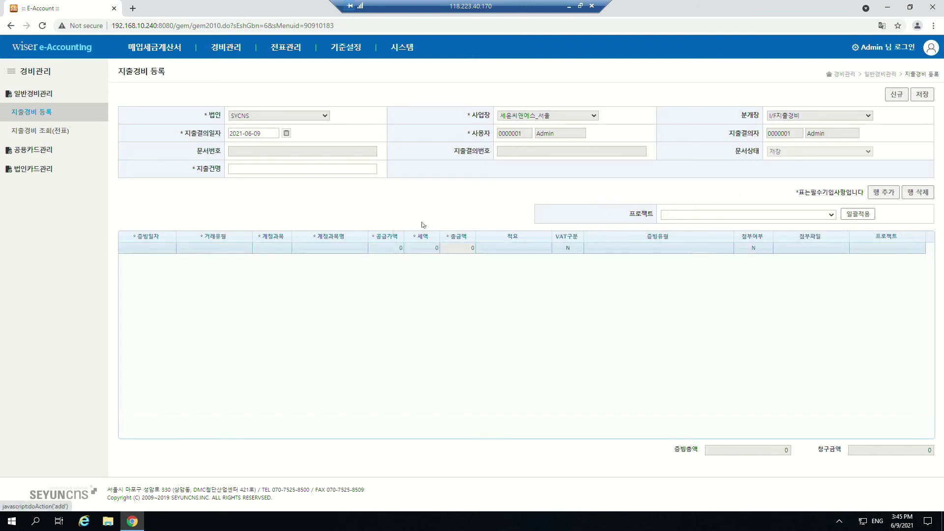
pyautogui.click(223, 250)
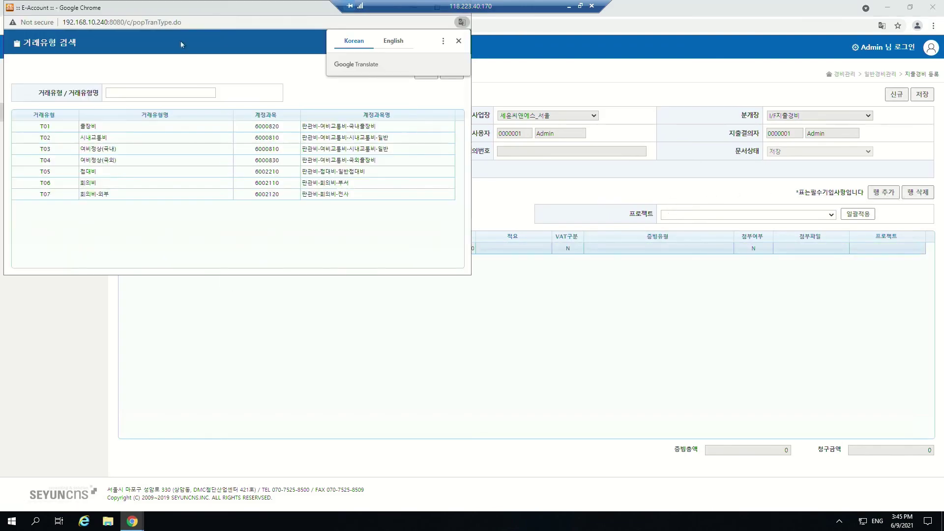
pyautogui.doubleClick(123, 177)
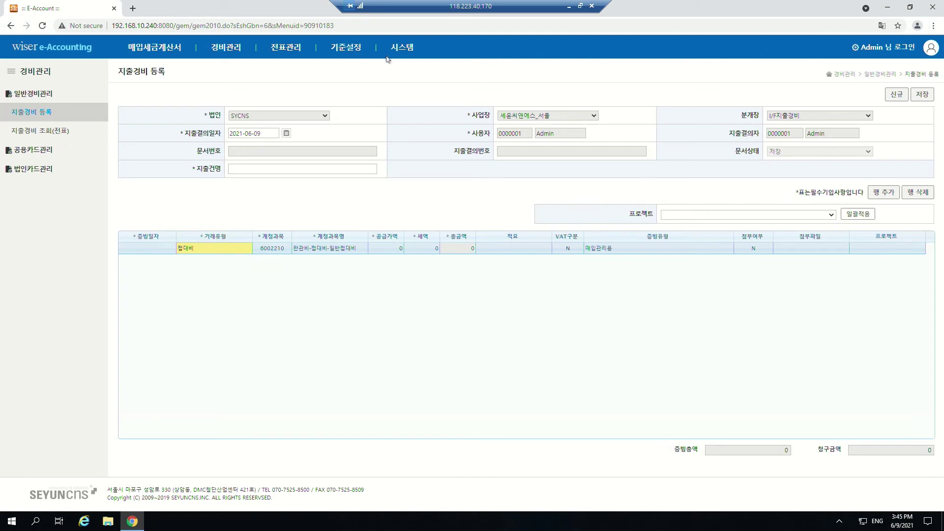
# Step: Open 업무대리인 설정 under 사용자관리 in the 시스템 section and display the proxies assigned to the Admin user
pyautogui.click(406, 47)
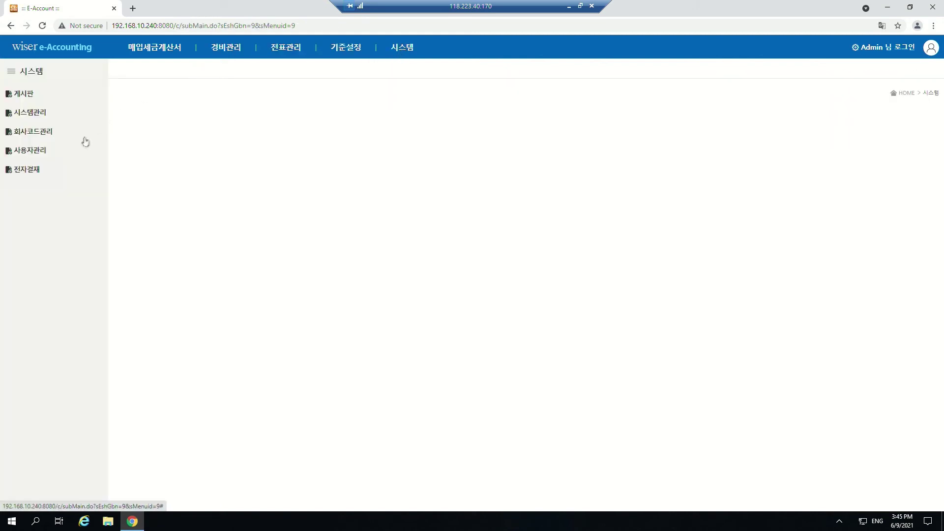
pyautogui.click(45, 151)
pyautogui.click(51, 206)
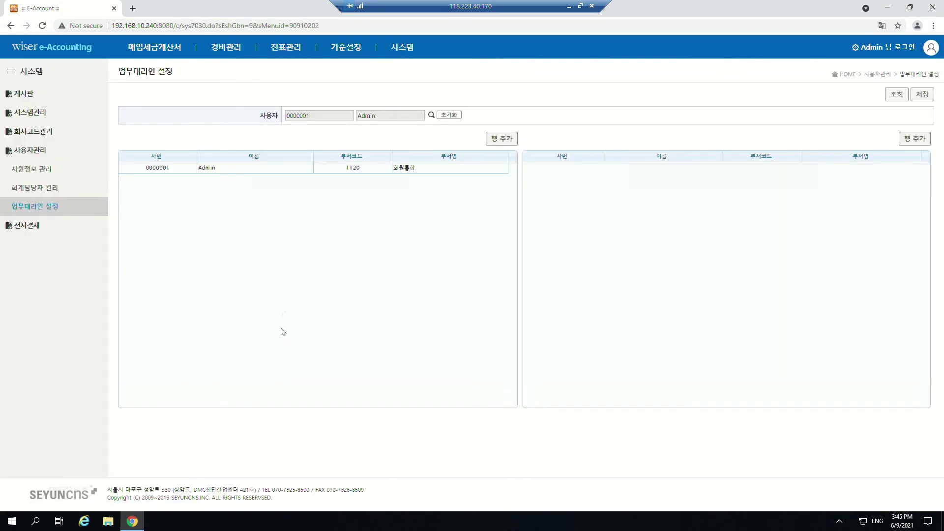
pyautogui.click(303, 173)
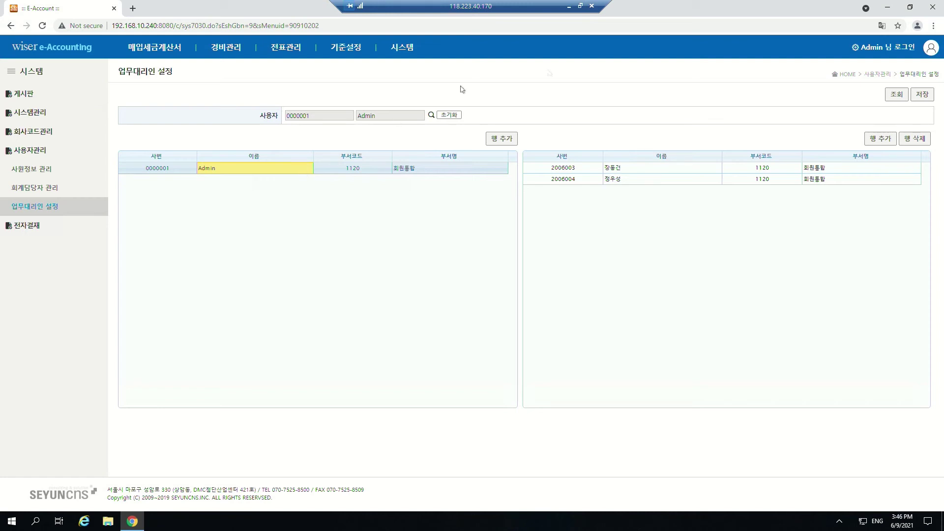
# Step: Point out the two proxies listed for Admin by selecting their rows, and return to the wiser e-Accounting home page
pyautogui.click(612, 167)
pyautogui.click(615, 179)
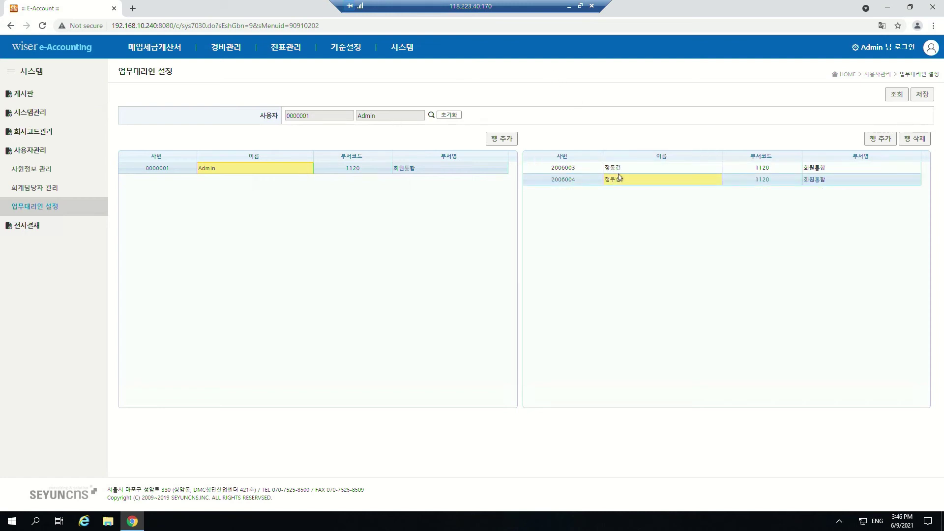
pyautogui.click(621, 169)
pyautogui.click(623, 181)
pyautogui.click(51, 51)
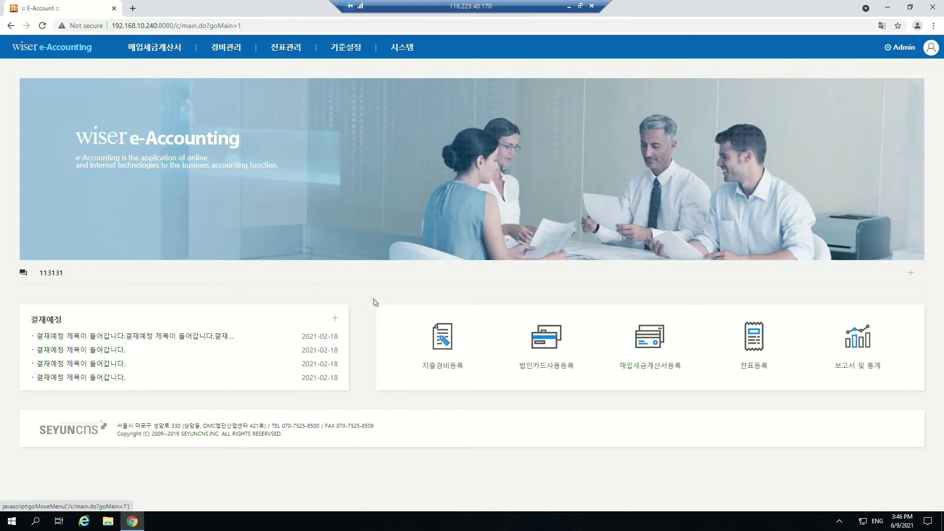